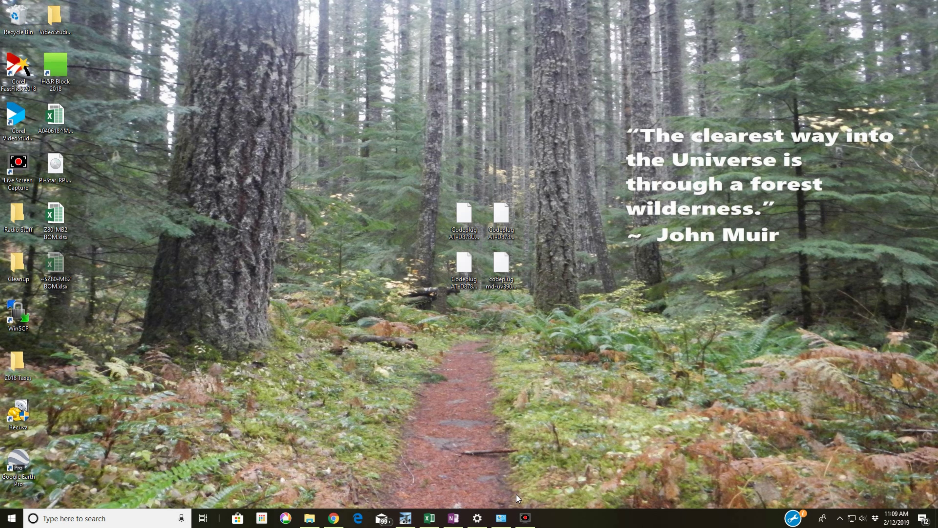
Disable the Ethernet adapter in Network Connections and bring up the available Wi-Fi networks
mouse_move(502, 525)
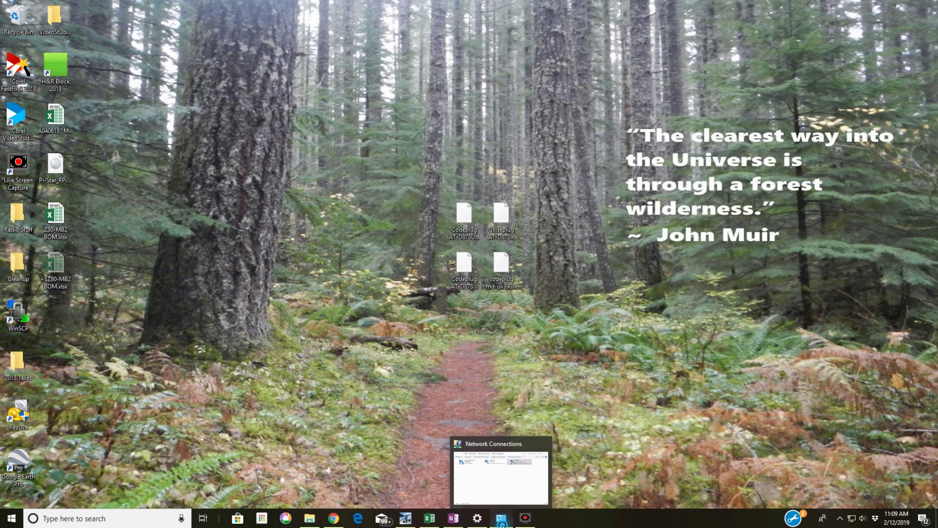
click(490, 467)
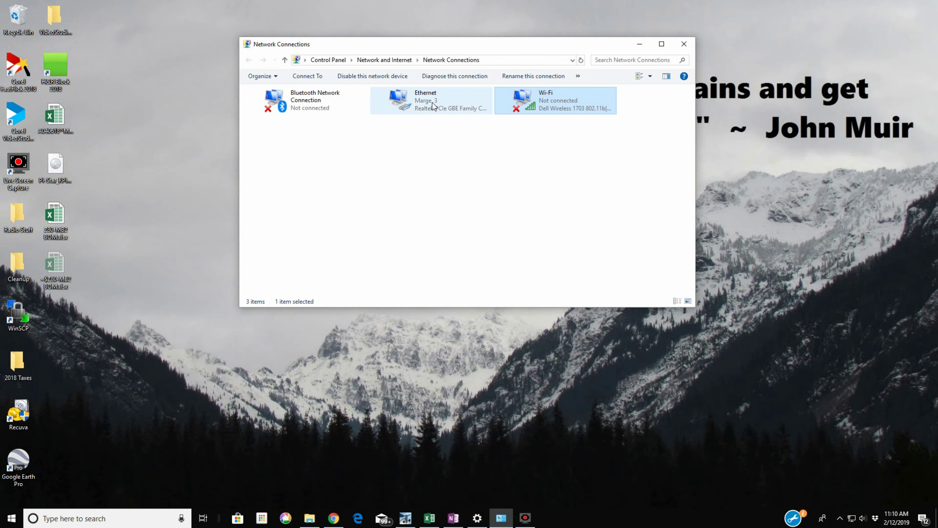
right_click(432, 104)
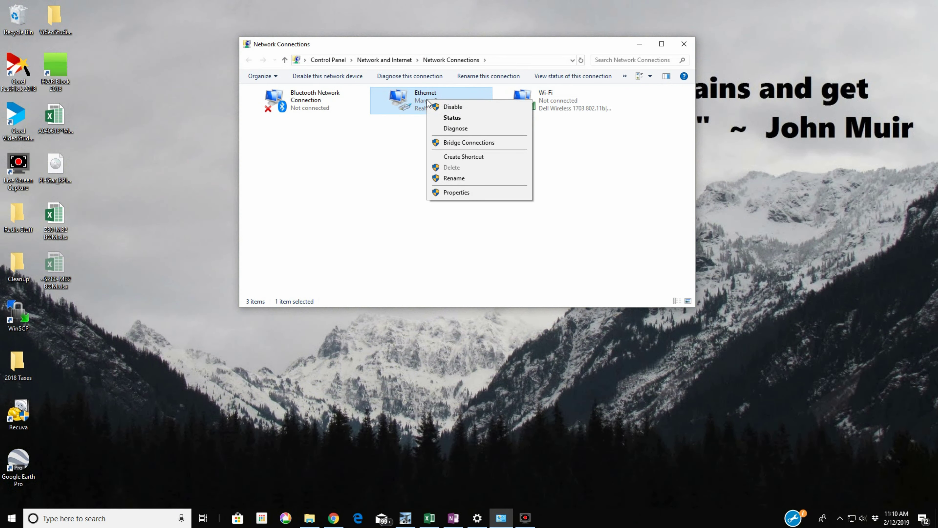
click(438, 105)
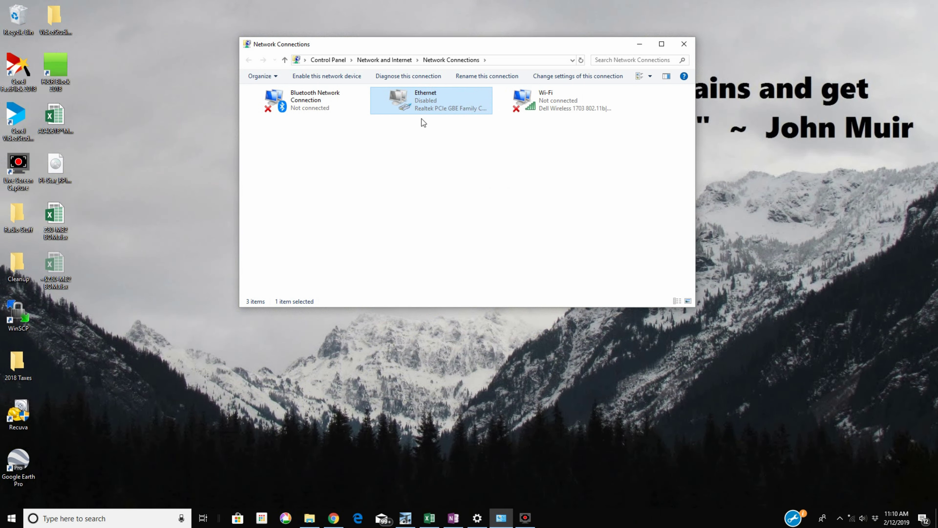
double_click(536, 102)
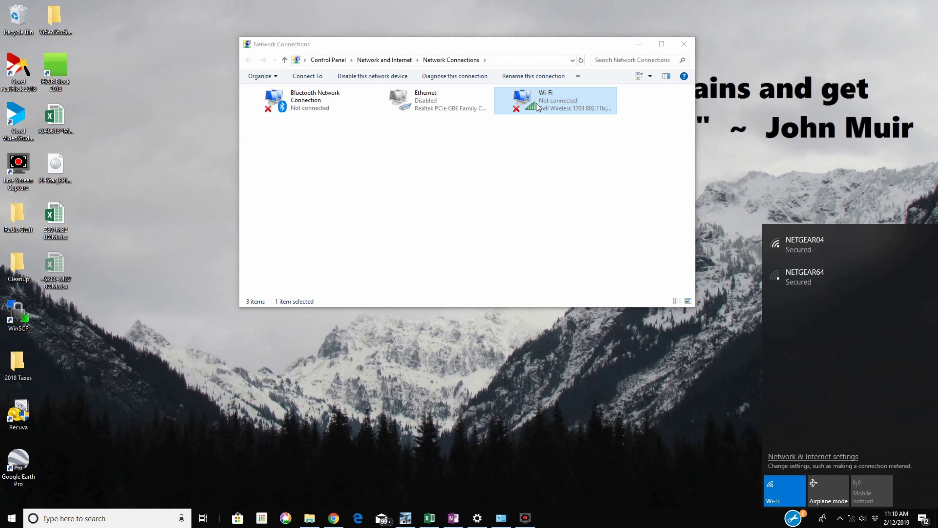
Connect to the Pi-Star-Setup Wi-Fi with its security key, keeping the PC non-discoverable
click(547, 341)
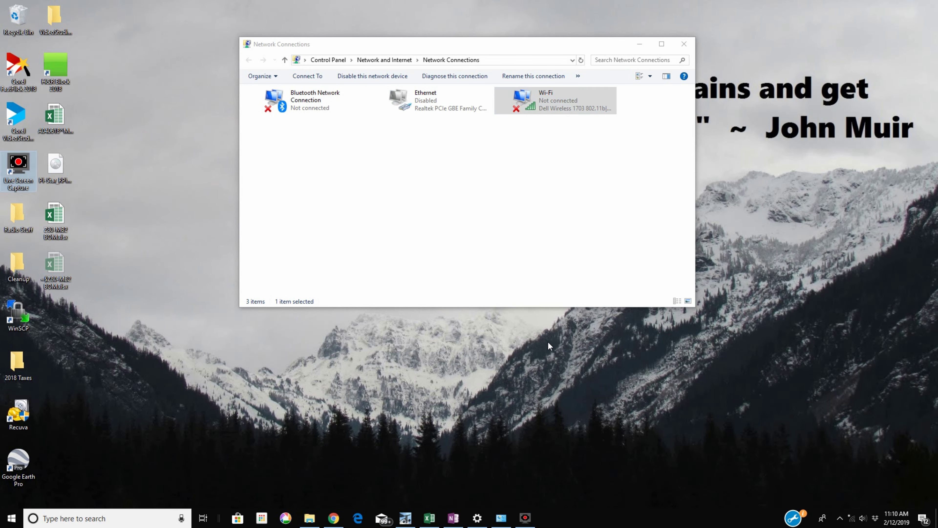
double_click(525, 102)
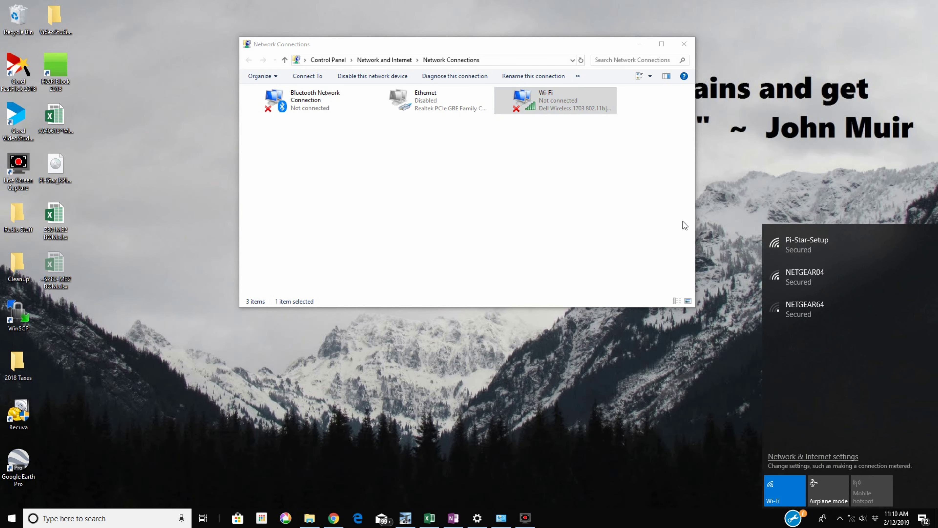
click(802, 249)
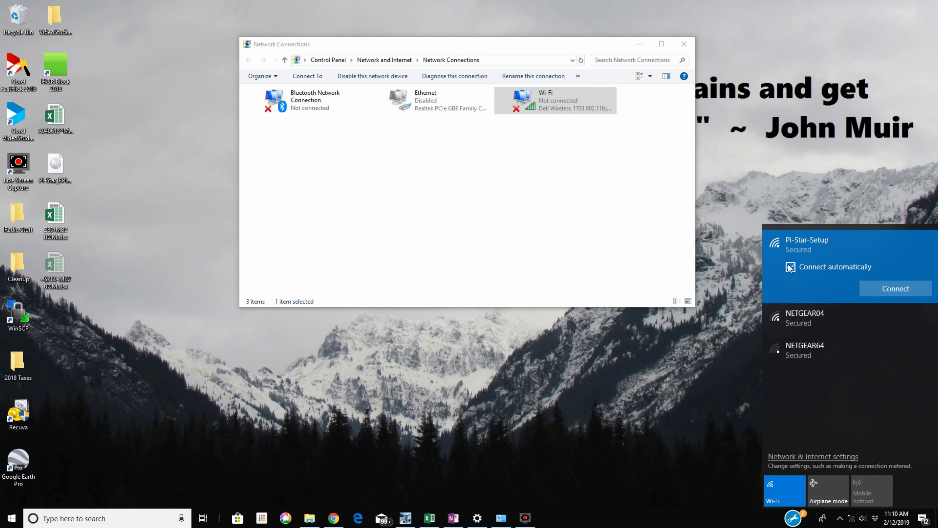
click(896, 288)
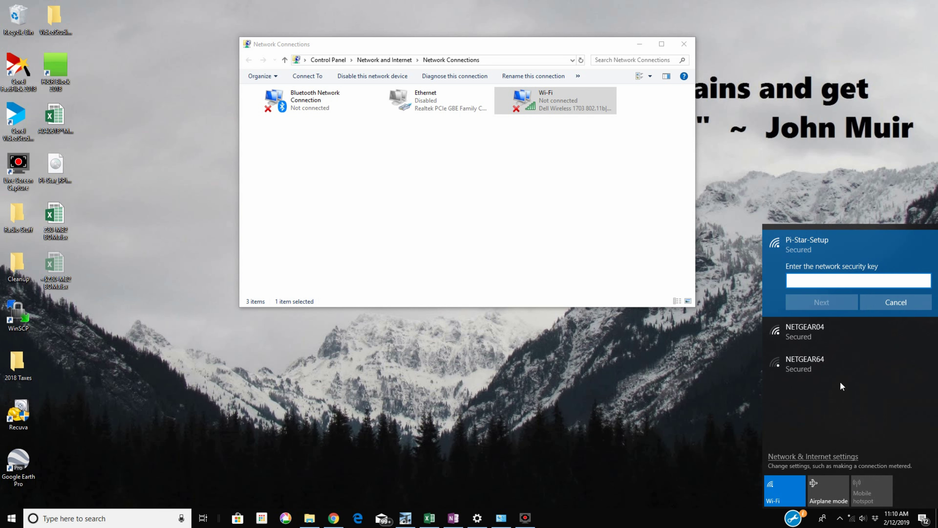
text(raspberry)
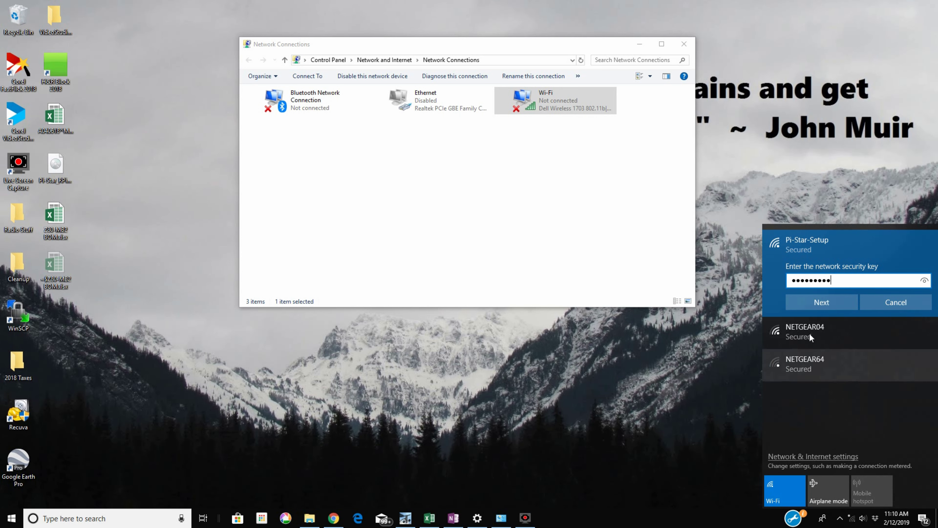
click(792, 304)
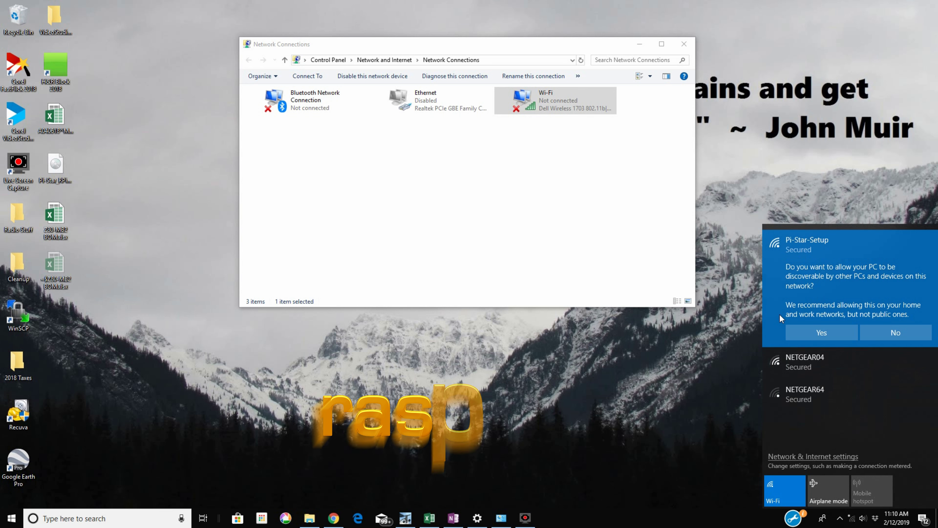
click(889, 332)
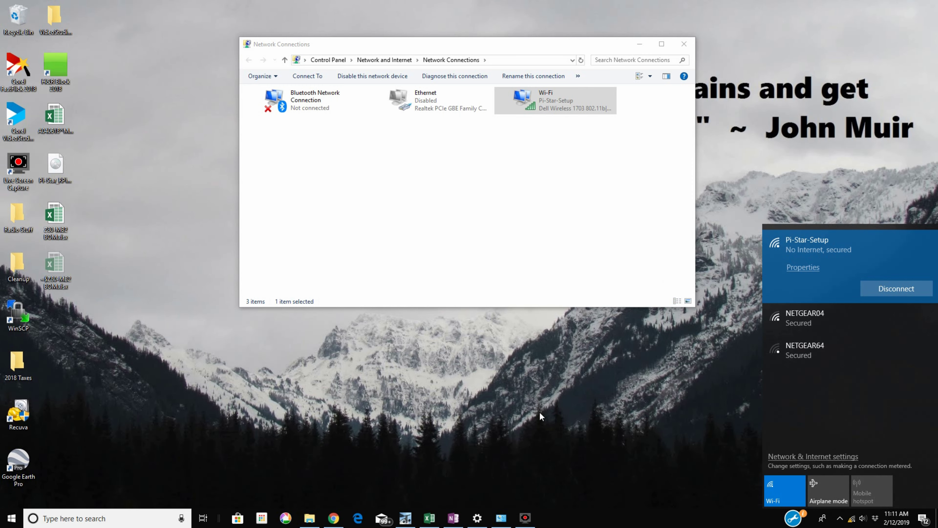
click(320, 478)
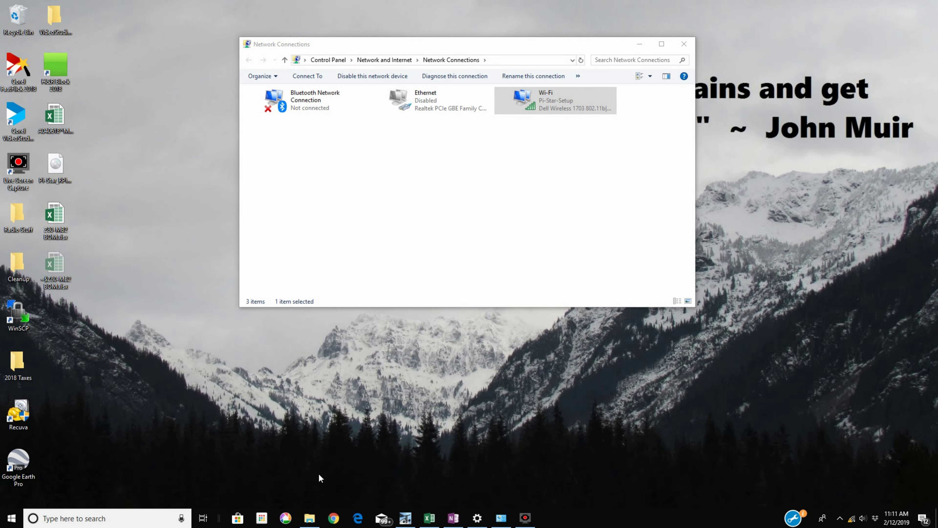
Load the Pi-Star dashboard at 192.168.50.1 in Chrome
click(334, 518)
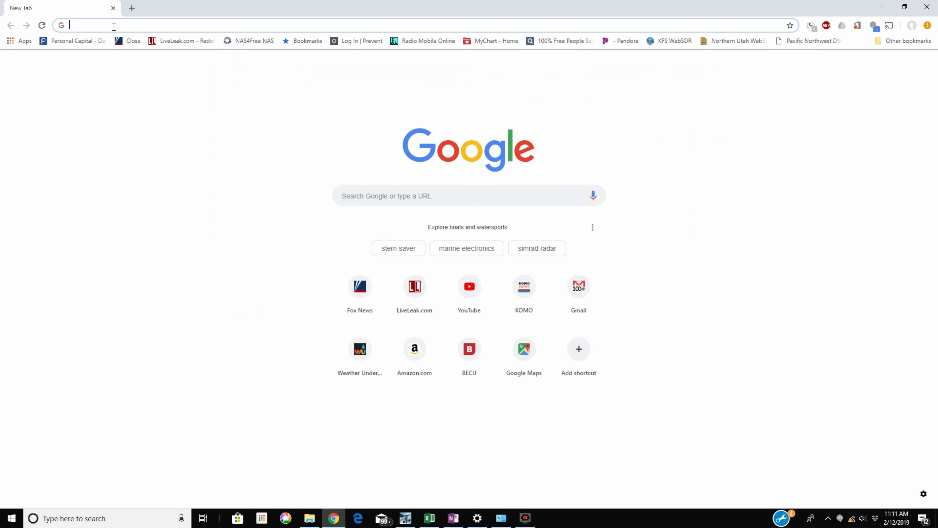
text(192.16)
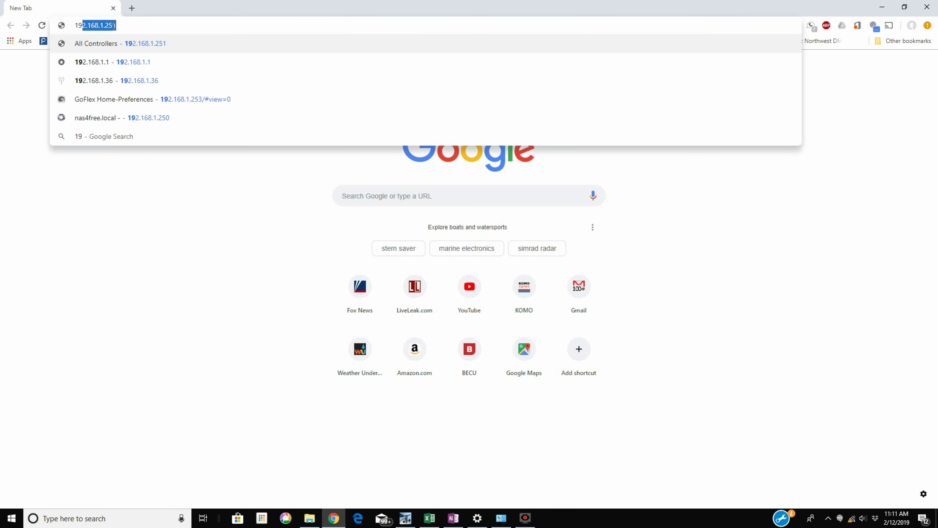
text(8.50)
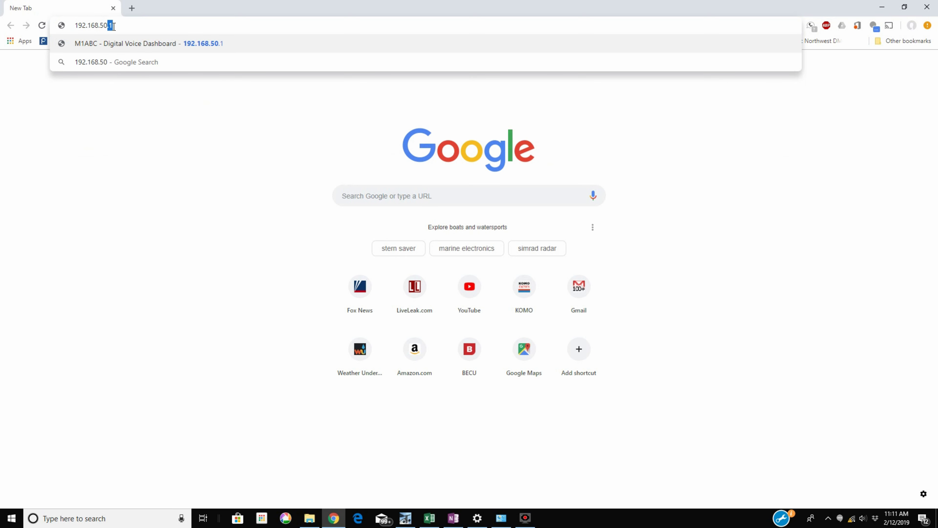
text(.1)
key(Return)
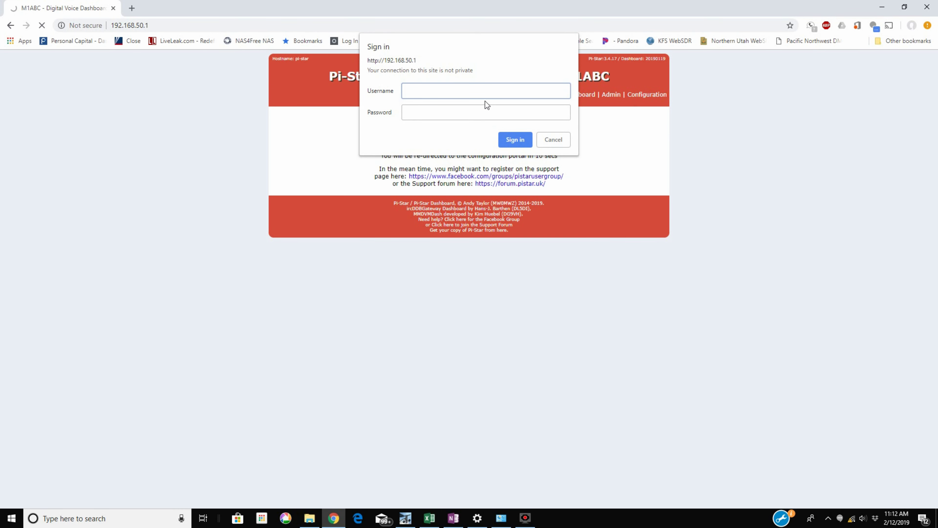
Sign in as admin with the hotspot password and reach the Configuration page
text(admin)
key(Tab)
text(raspbe)
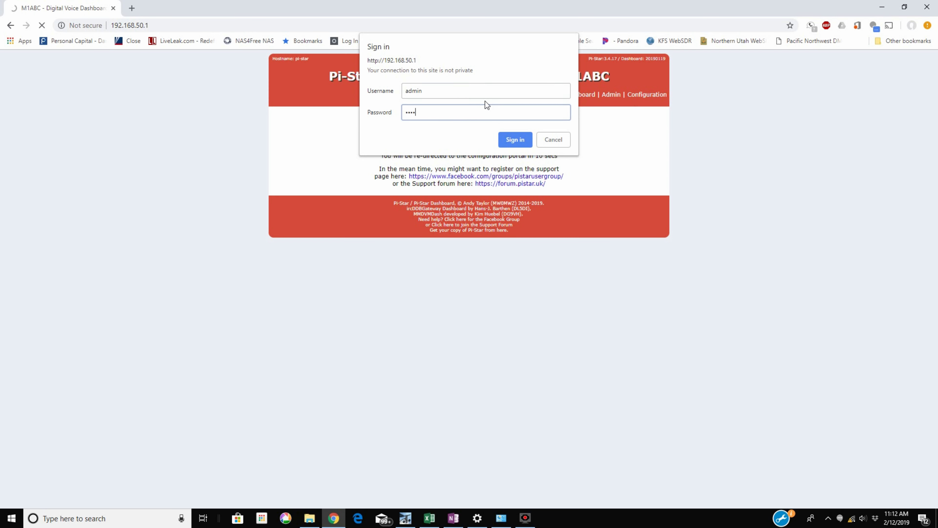
text(rry)
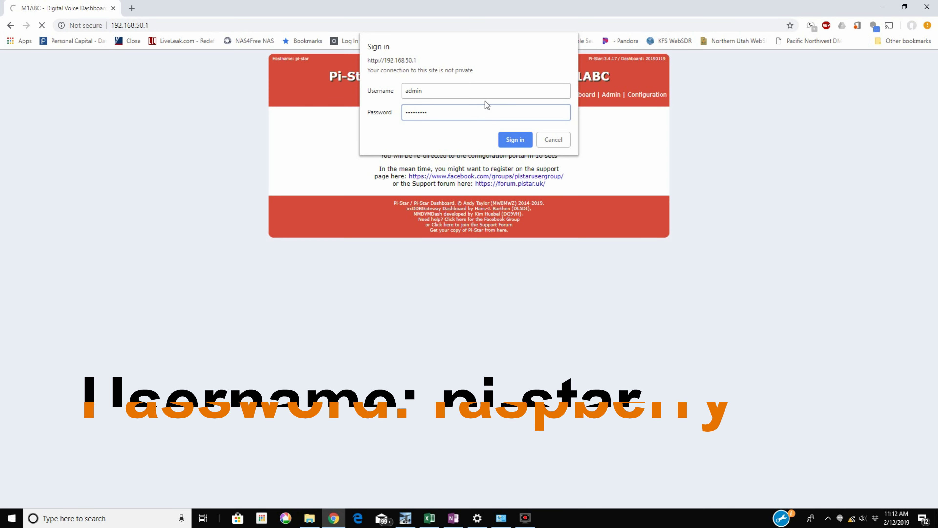
click(512, 146)
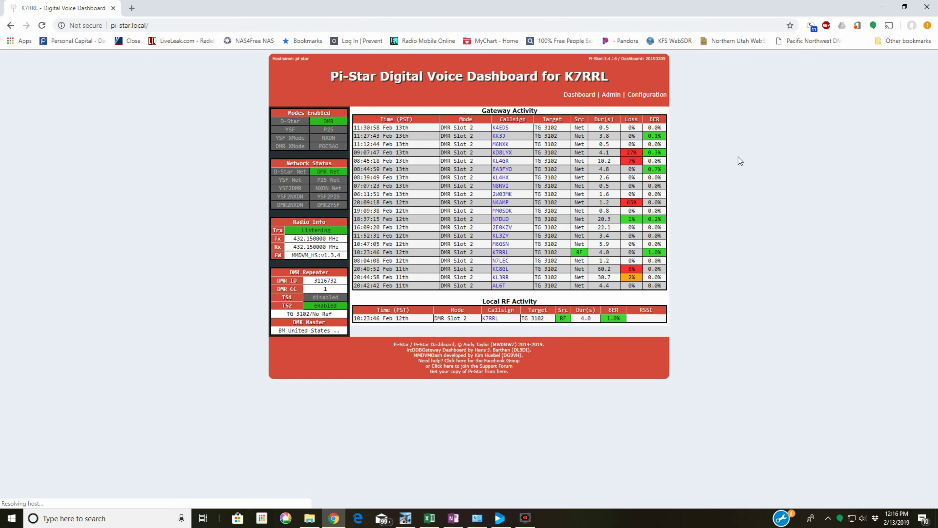
click(650, 94)
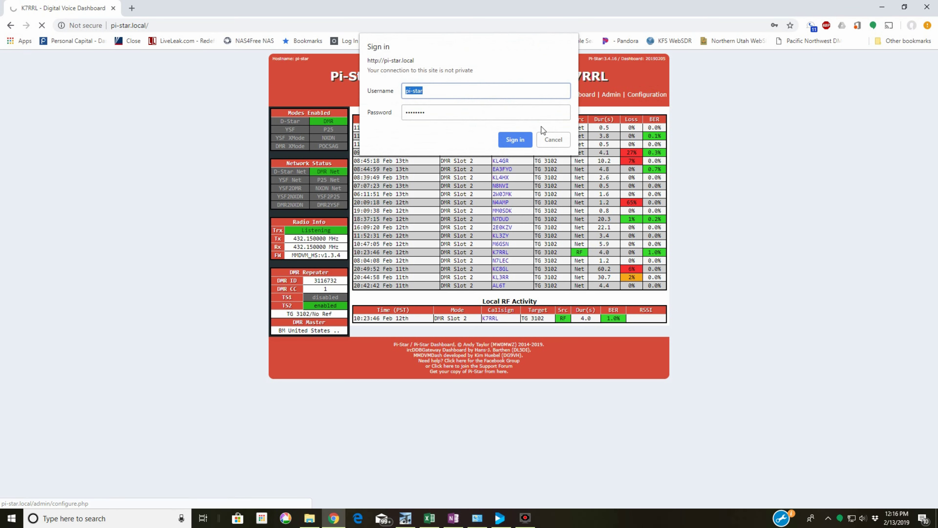
click(514, 144)
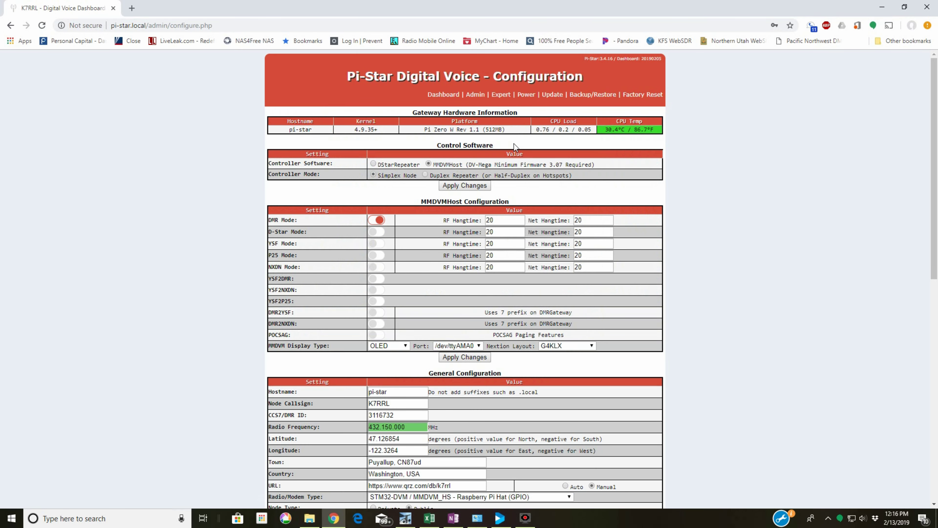
Refresh the Wireless Configuration statistics to show the saved NETGEAR04 network
scroll(748, 220, down, 1)
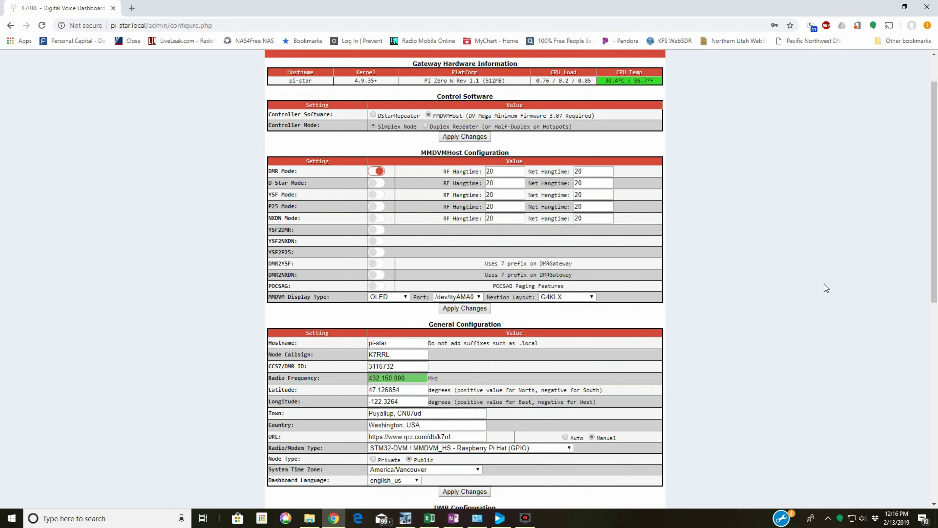
scroll(824, 287, down, 8)
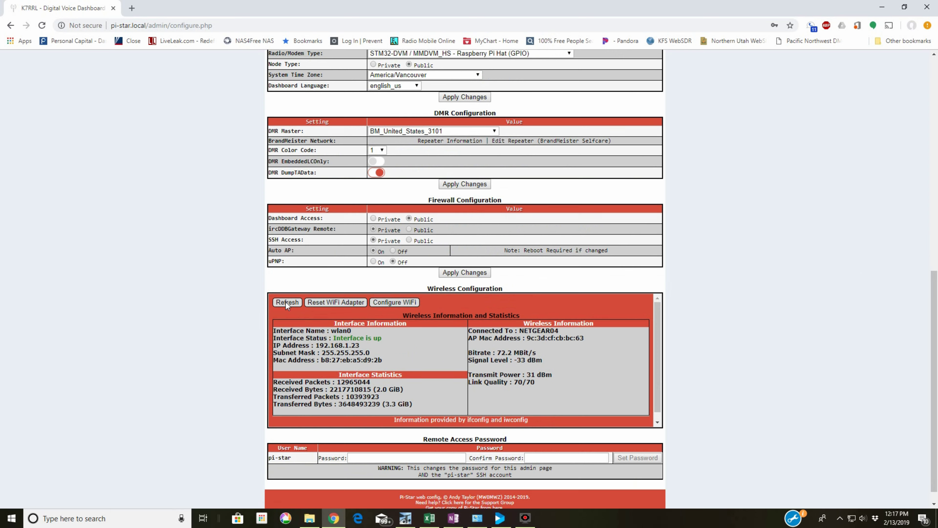
click(286, 303)
Scan for Wi-Fi networks and add NETGEAR04 as Network 1 with an empty PSK
click(388, 302)
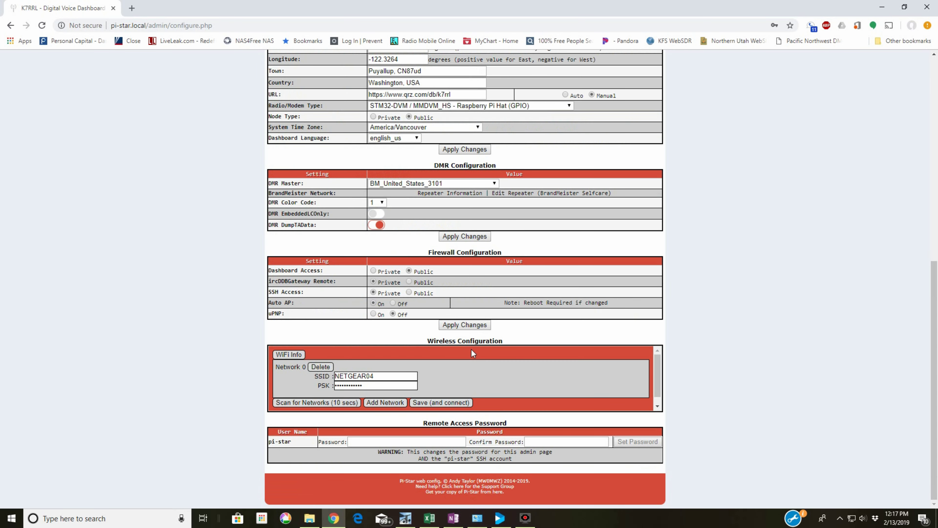
click(305, 404)
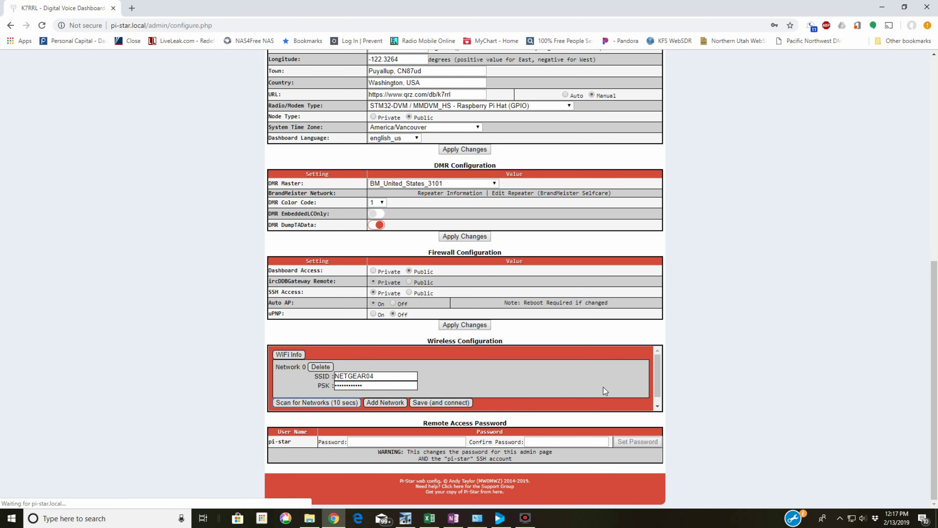
scroll(612, 381, down, 1)
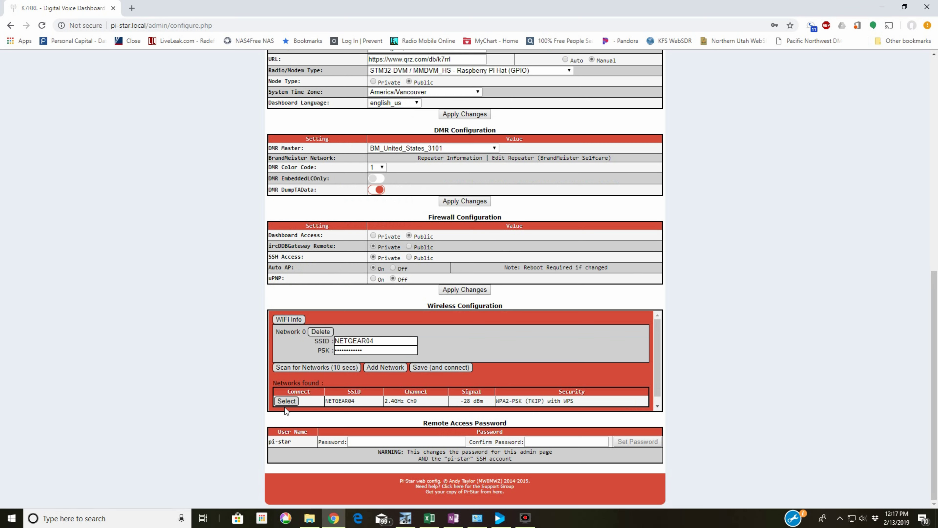
click(282, 400)
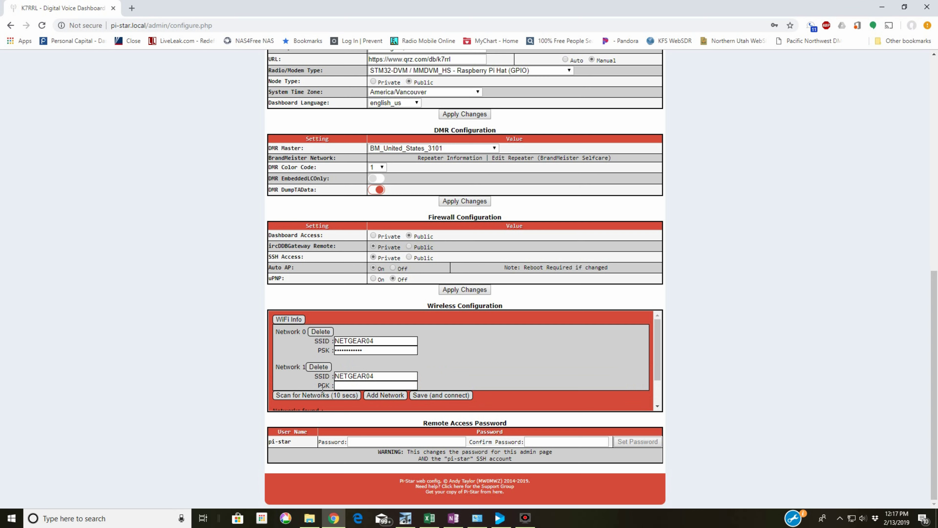
click(347, 386)
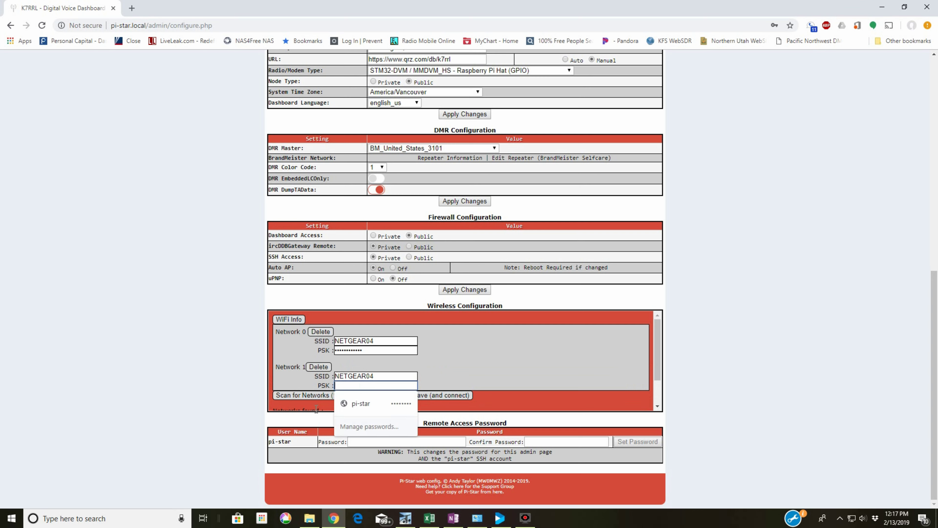
click(228, 381)
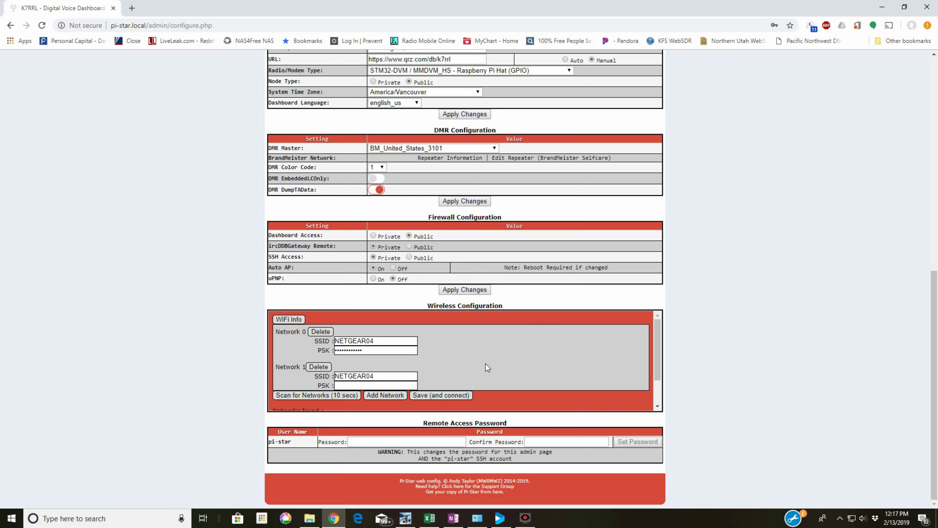
click(324, 394)
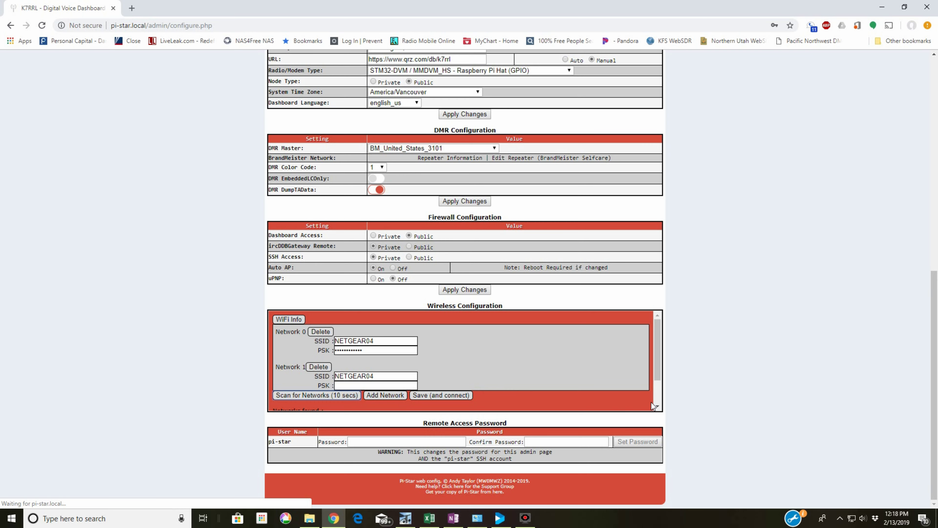
scroll(689, 399, up, 10)
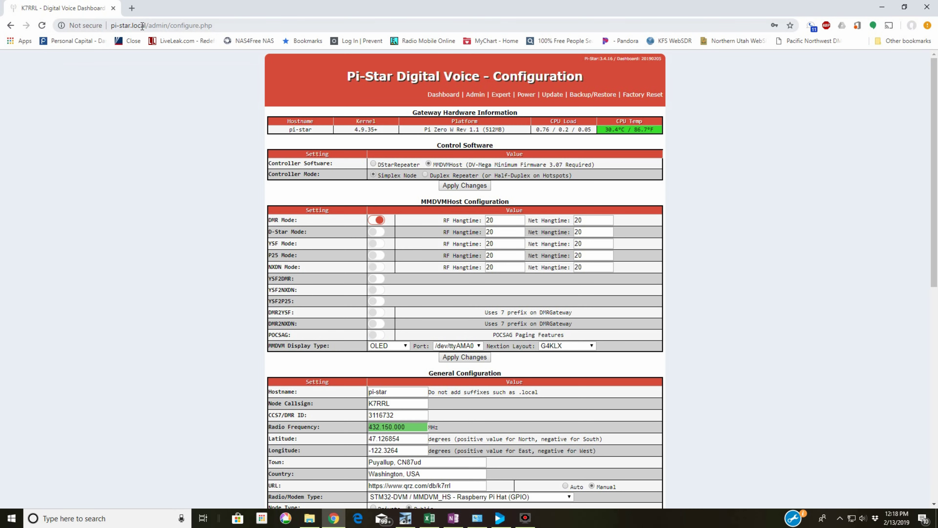
drag(146, 25, 369, 26)
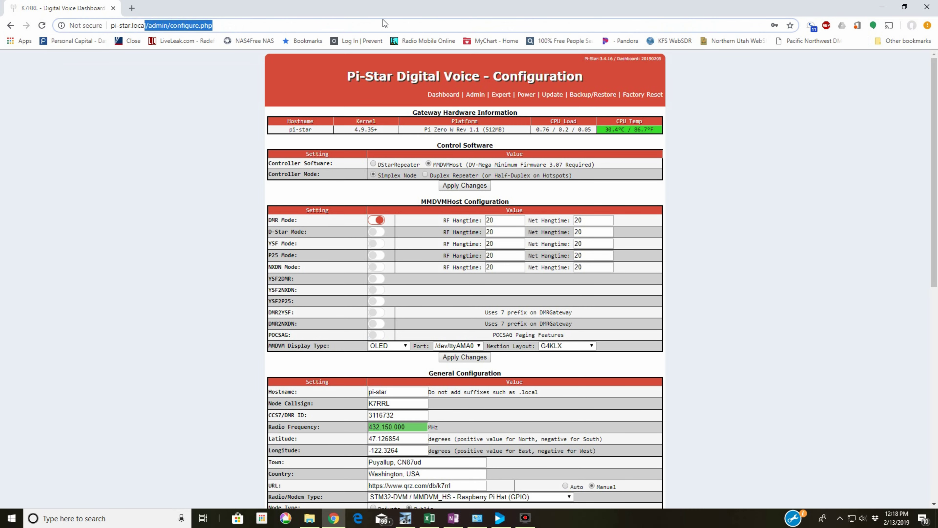
key(BackSpace)
key(Return)
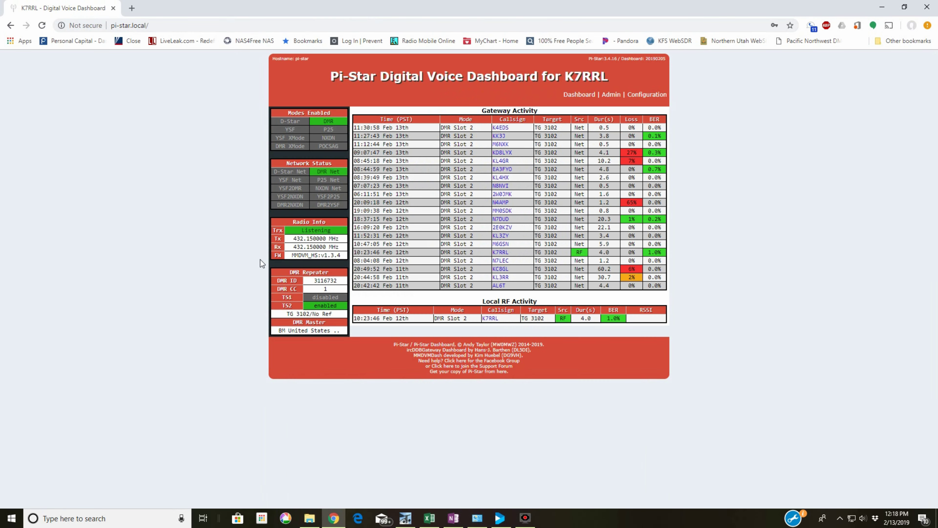
click(652, 103)
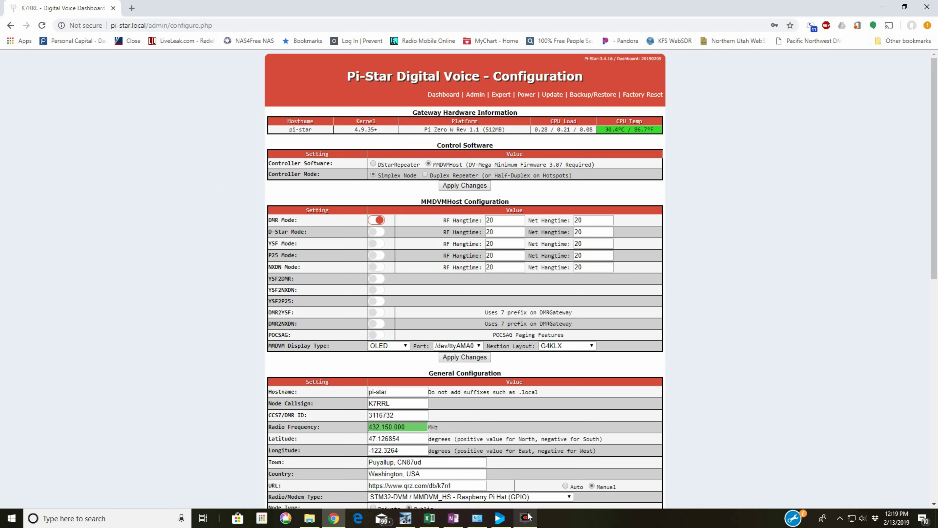
mouse_move(526, 518)
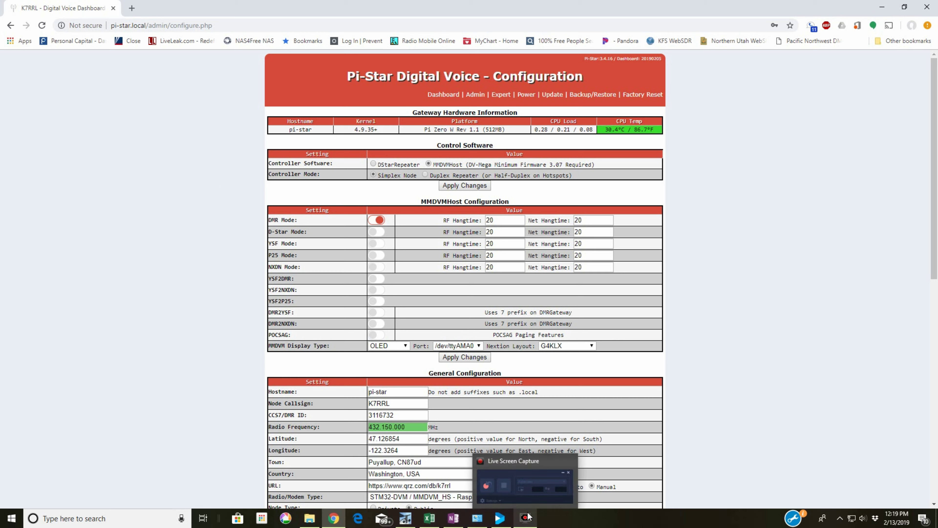